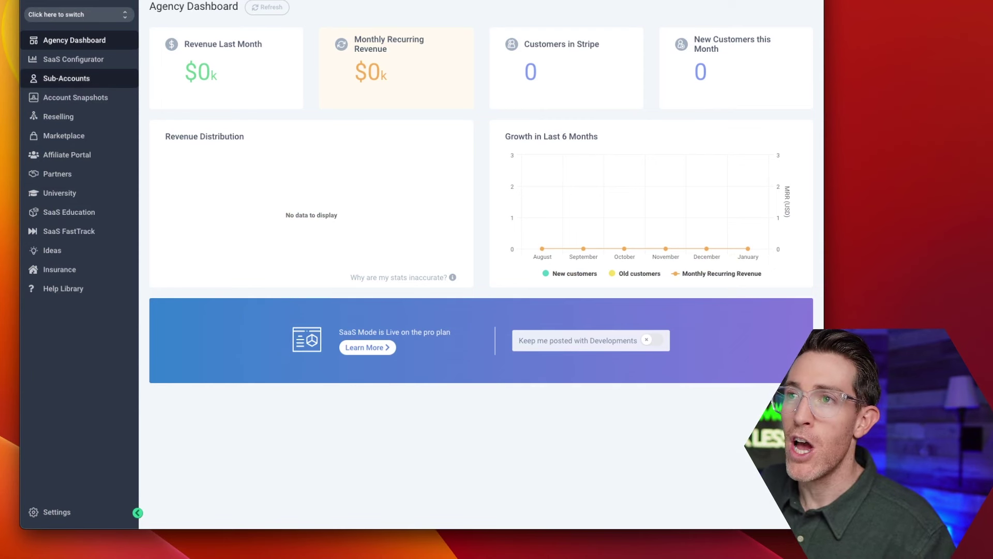
# Start a new sub-account from the Blank Snapshot template for manual entry.
pyautogui.click(66, 79)
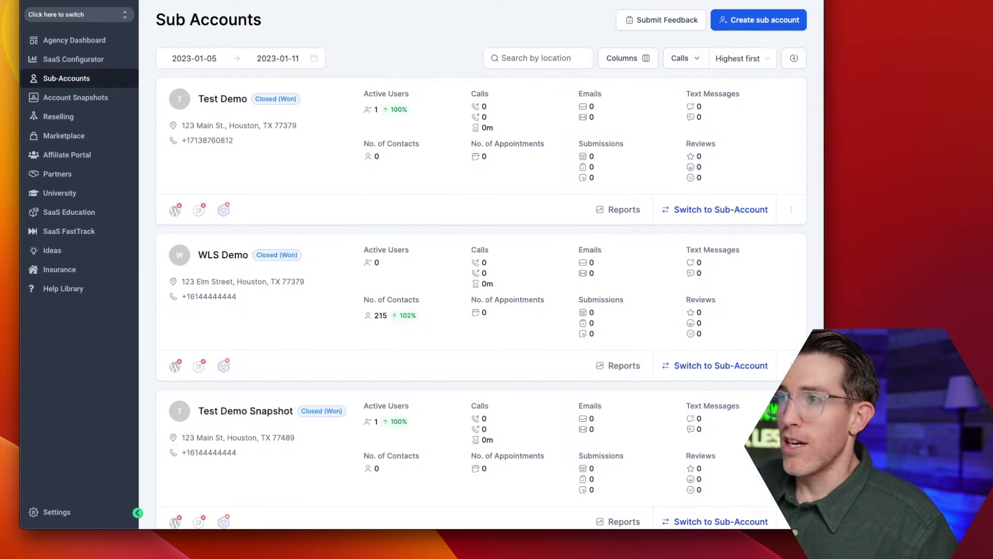
pyautogui.click(759, 20)
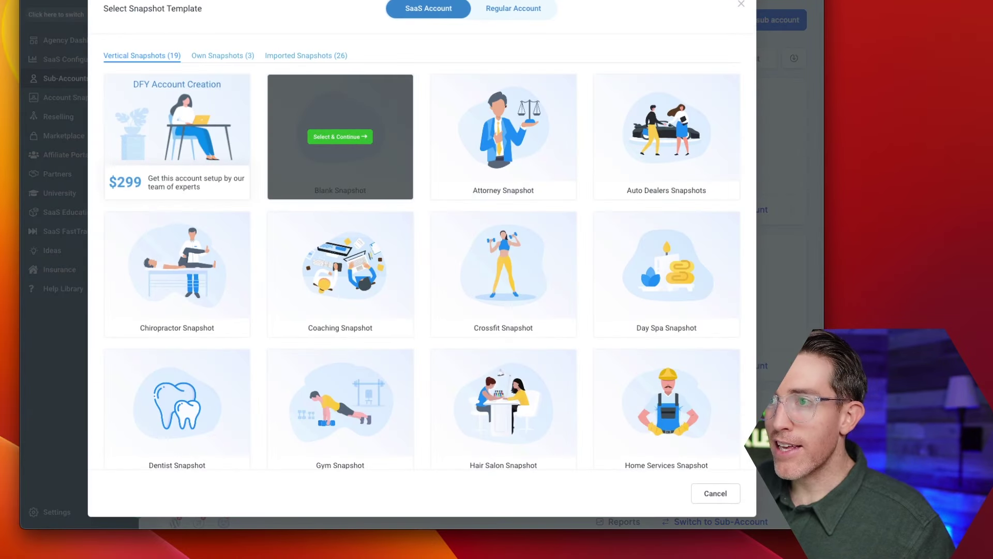
pyautogui.click(340, 138)
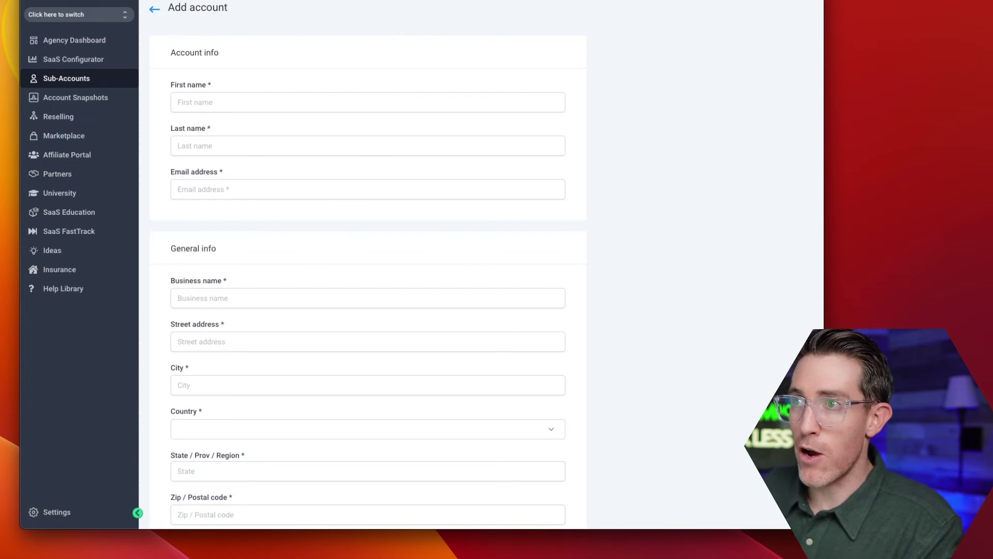
# Enter the contact's first name, last name and e-mail address in the Add account form.
pyautogui.click(178, 101)
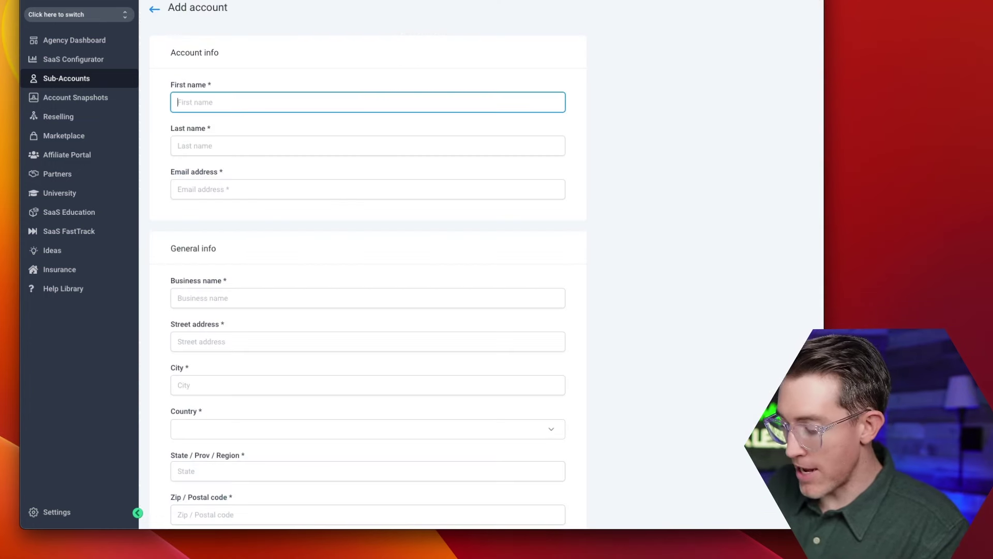
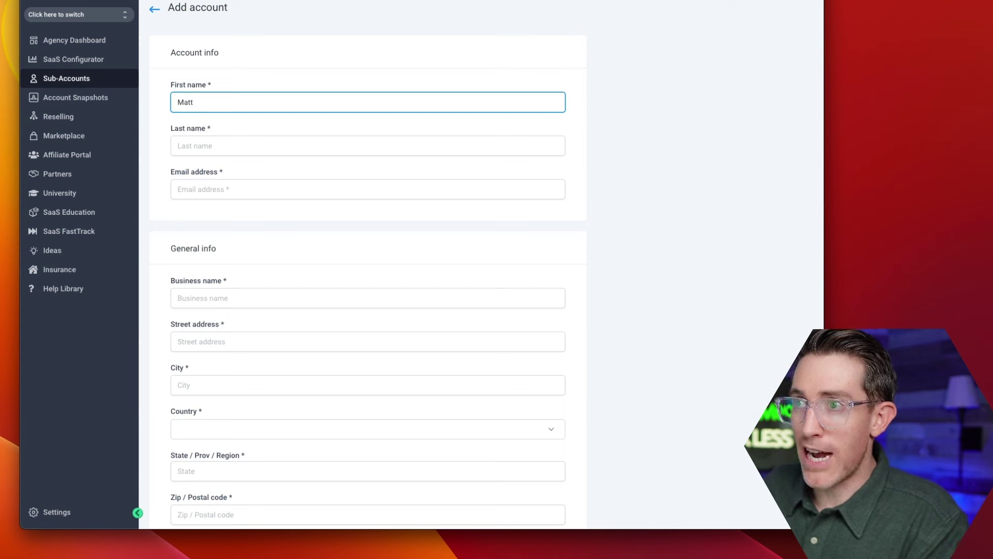
pyautogui.click(178, 145)
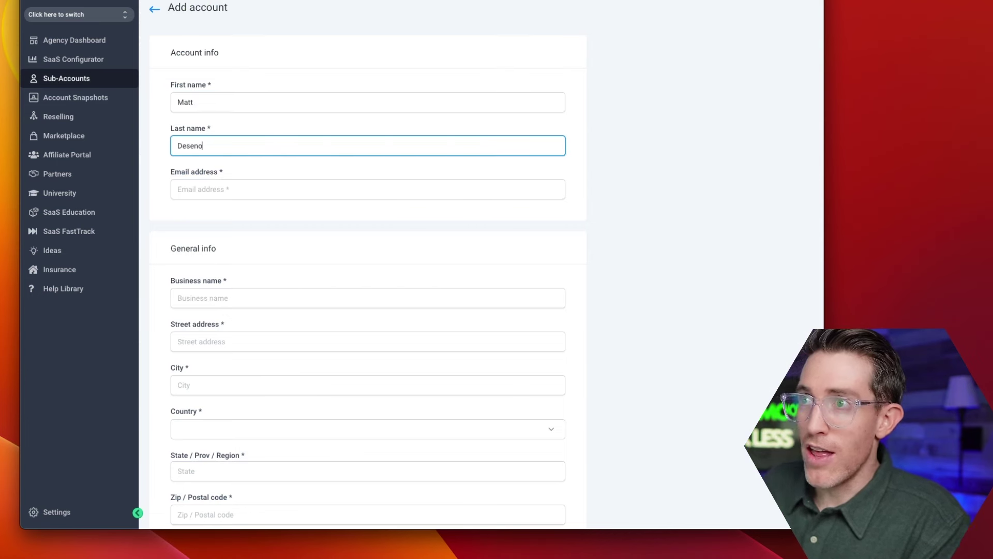
pyautogui.click(178, 189)
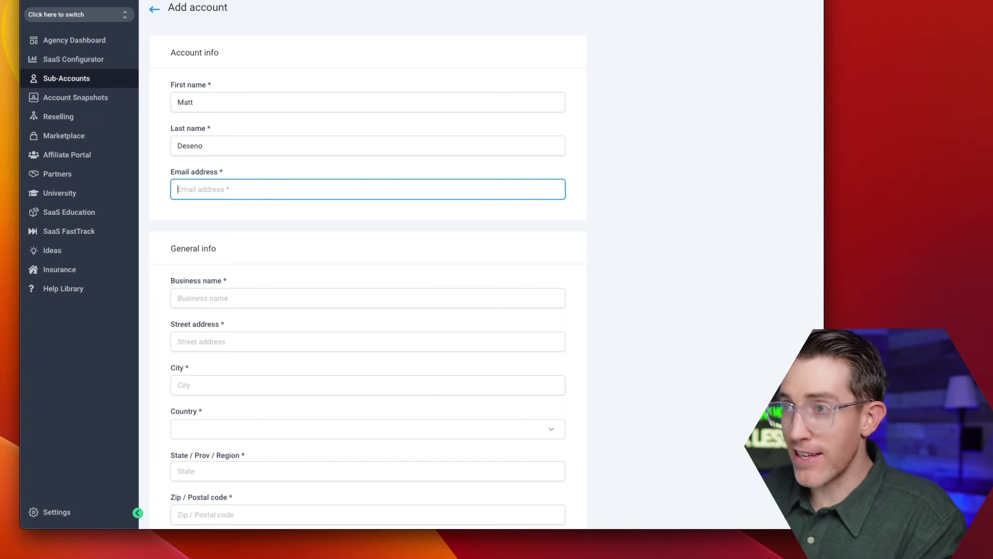
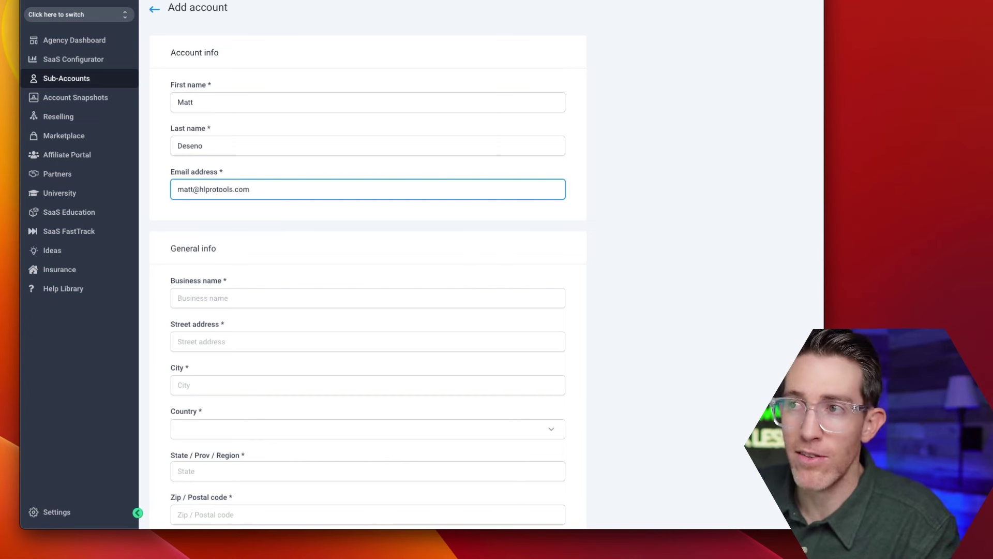
pyautogui.scroll(-1, 368, 280)
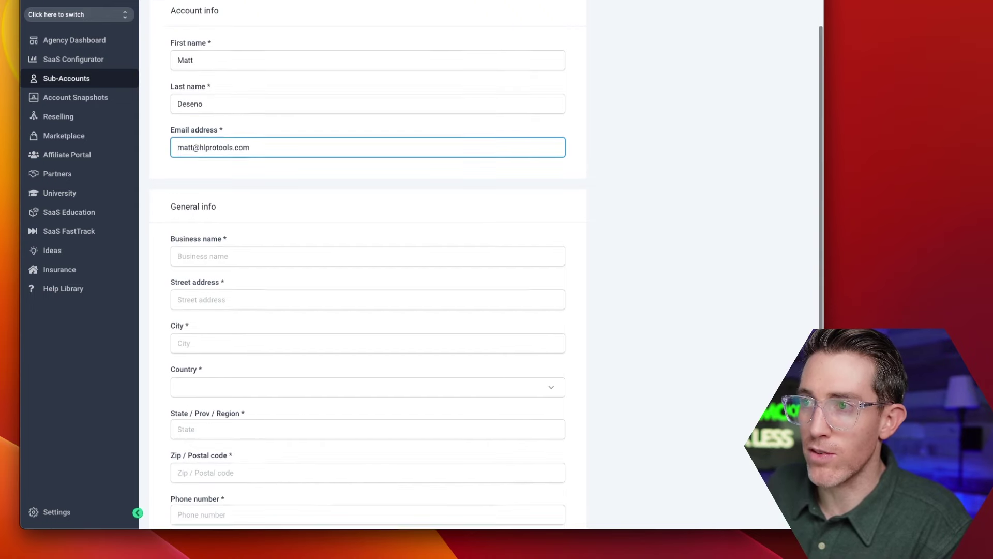
pyautogui.scroll(-1, 368, 279)
# Fill in the business name, street address and city, correcting the city's misspelling.
pyautogui.press('Tab')
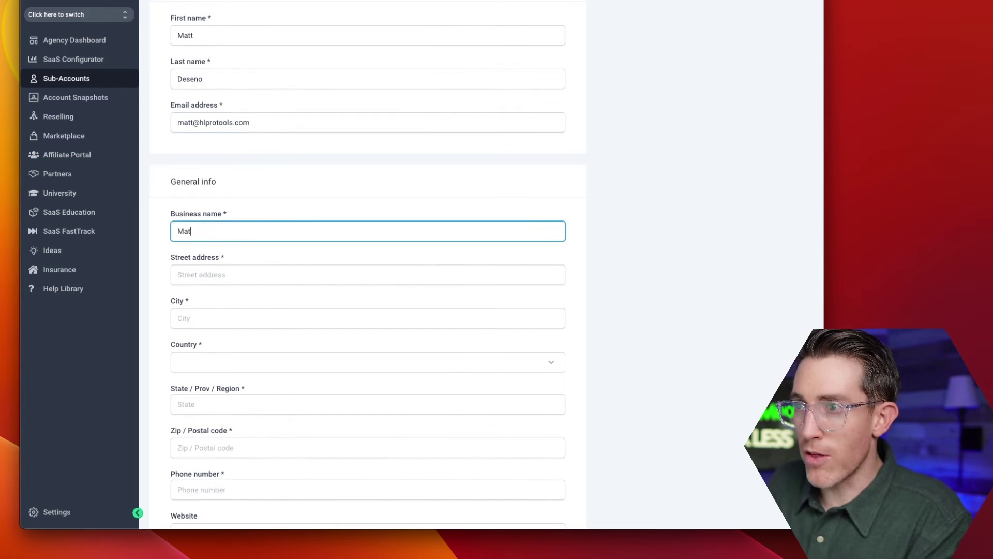
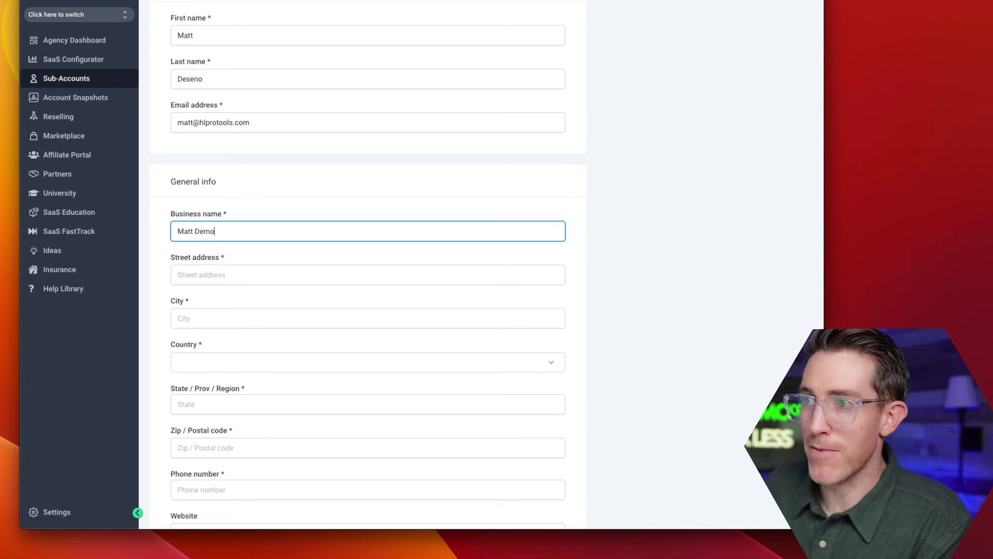
pyautogui.press('Tab')
pyautogui.write('1')
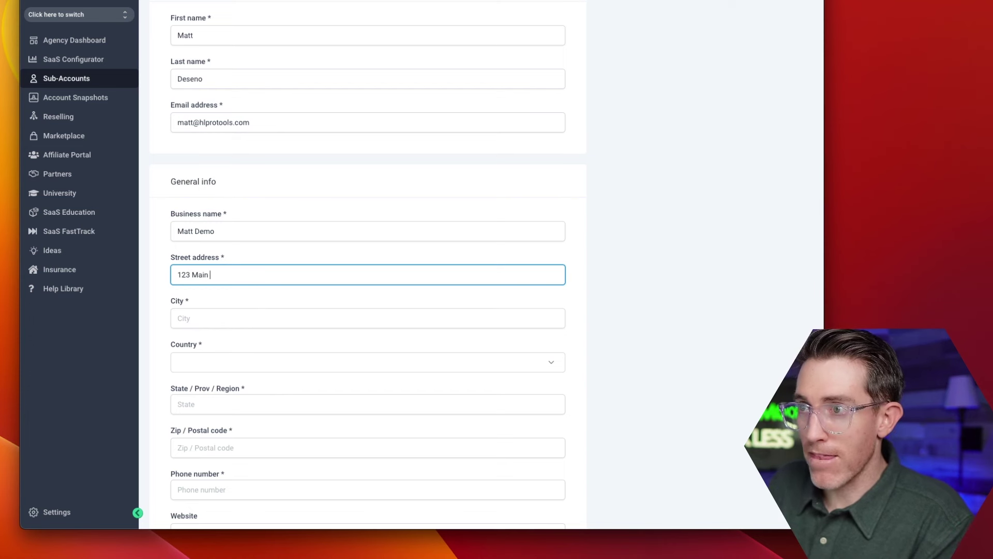
pyautogui.press('Tab')
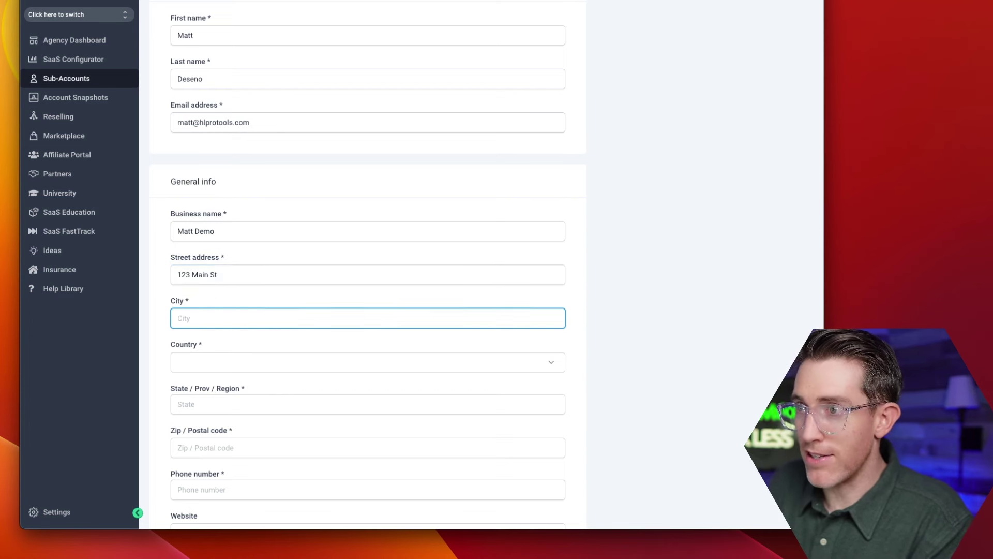
pyautogui.write('Los Angles')
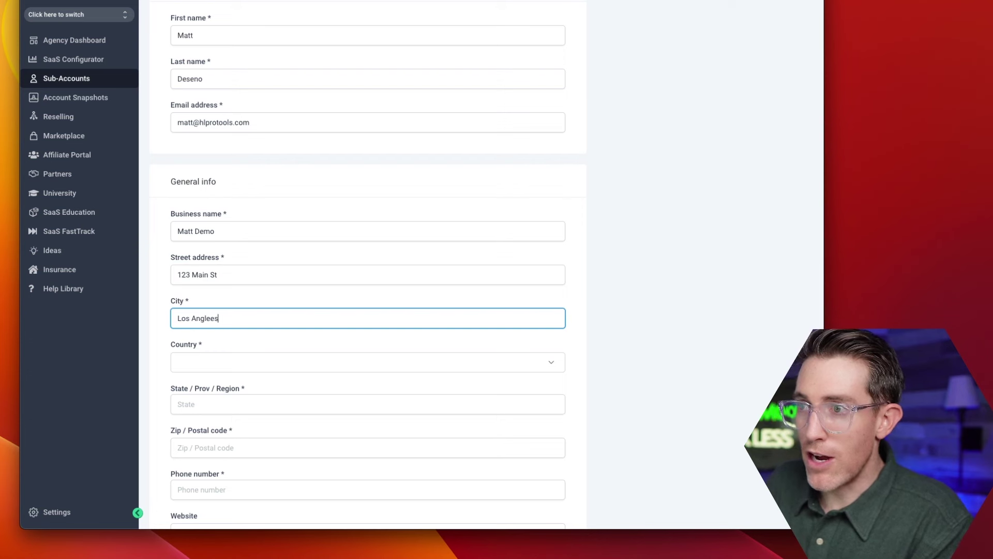
pyautogui.press('BackSpace')
pyautogui.press('BackSpace')
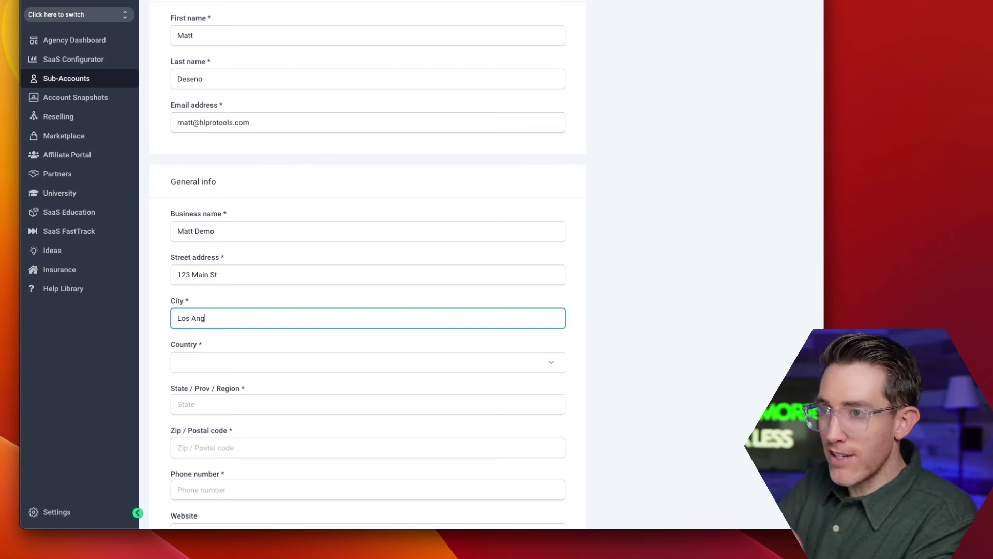
pyautogui.press('BackSpace')
pyautogui.write('e')
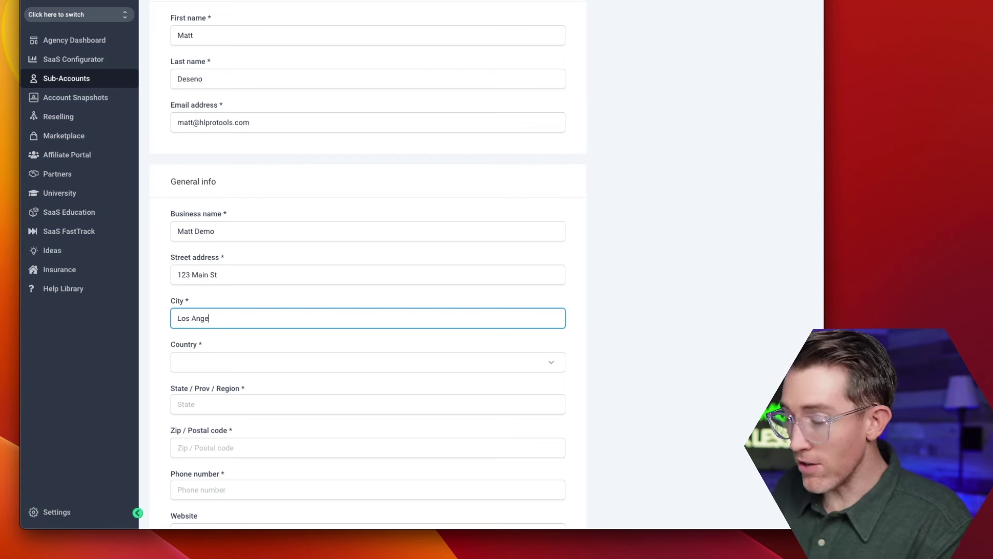
pyautogui.write('les')
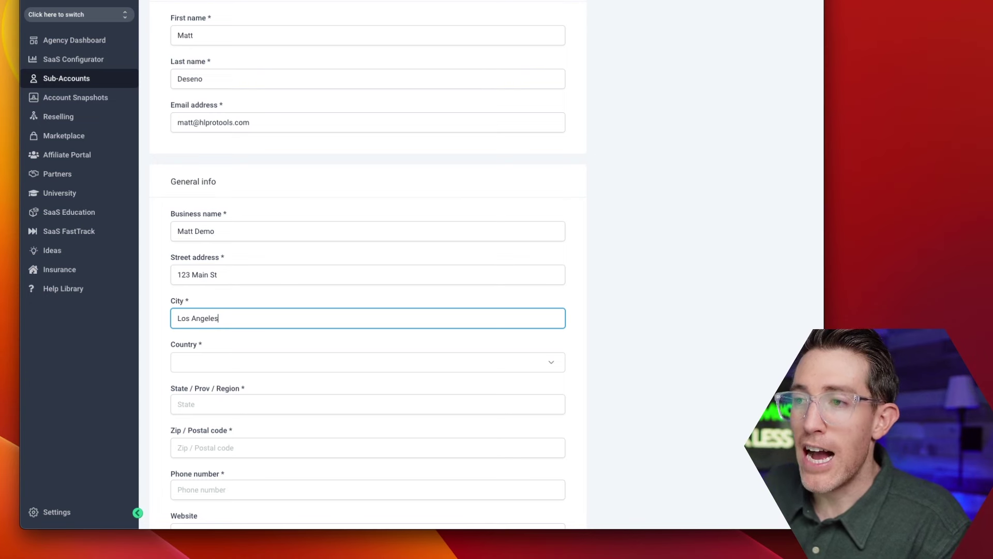
pyautogui.scroll(-3, 367, 259)
# Set the account's country to United States.
pyautogui.click(362, 302)
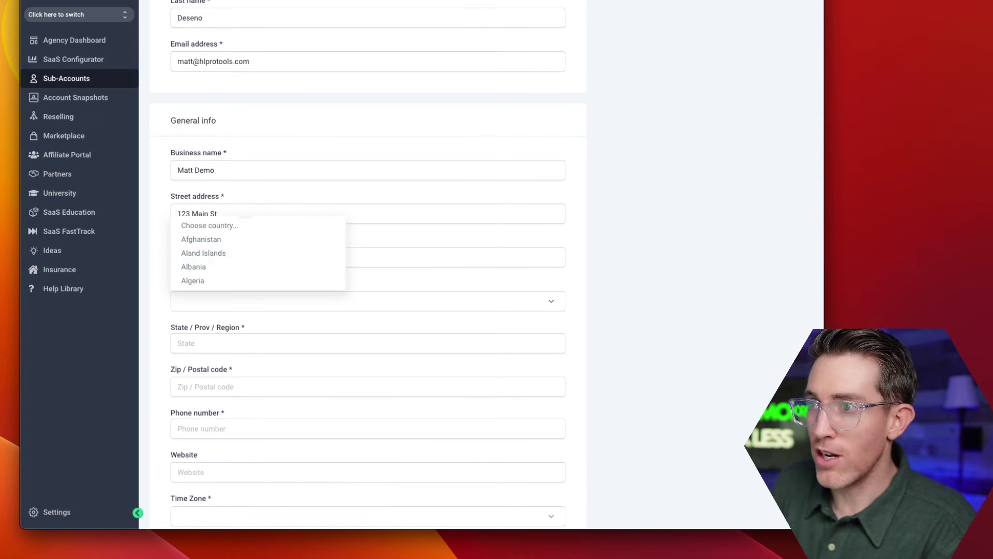
pyautogui.write('united')
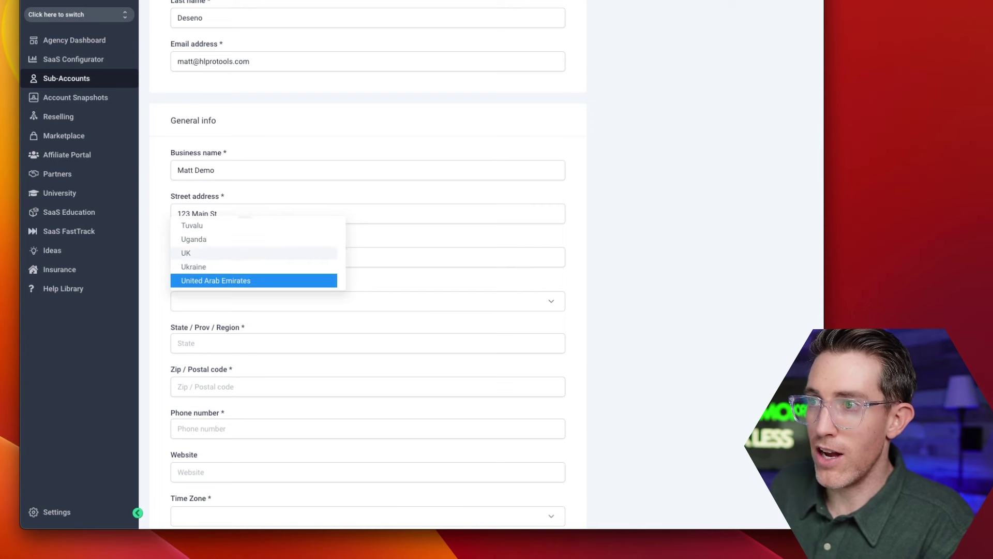
pyautogui.press('Down')
pyautogui.press('Return')
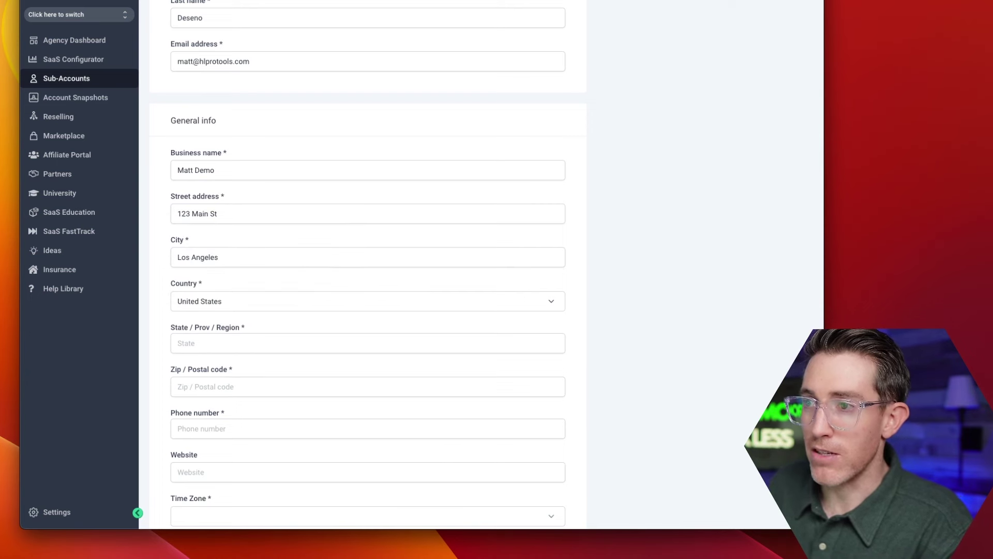
pyautogui.scroll(-2, 368, 279)
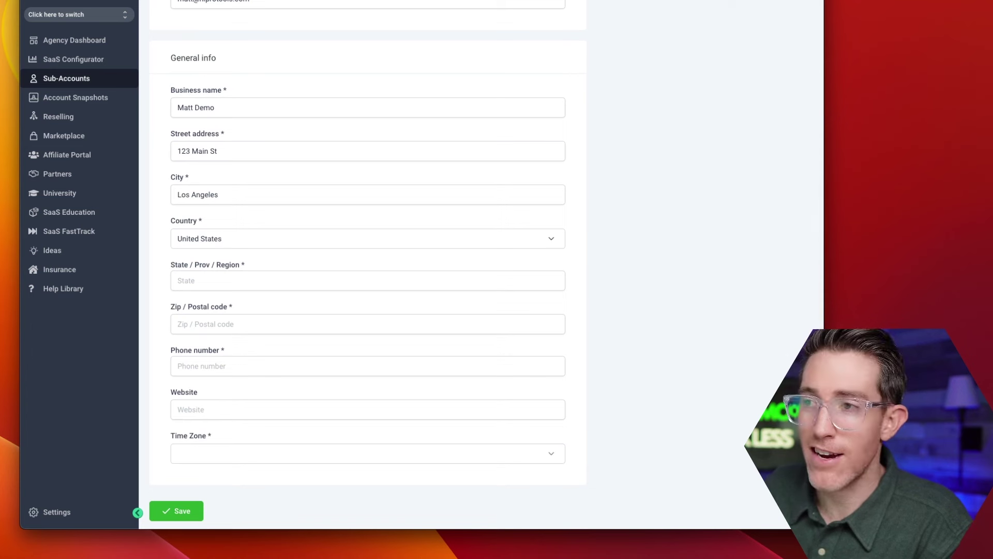
# Enter state CA, the zip code and the business phone number.
pyautogui.click(368, 281)
pyautogui.write('CA')
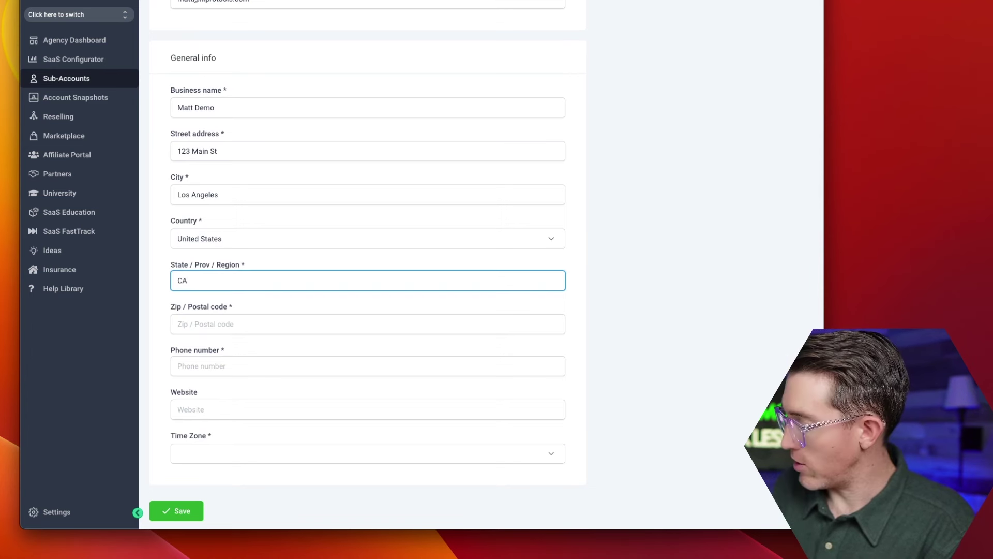
pyautogui.press('Tab')
pyautogui.write('9')
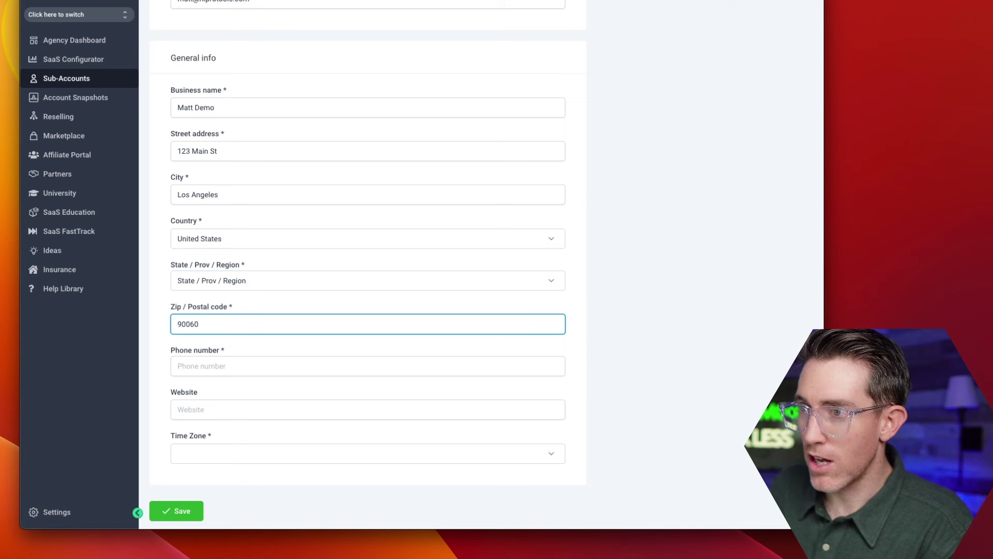
pyautogui.write('0060')
pyautogui.press('Tab')
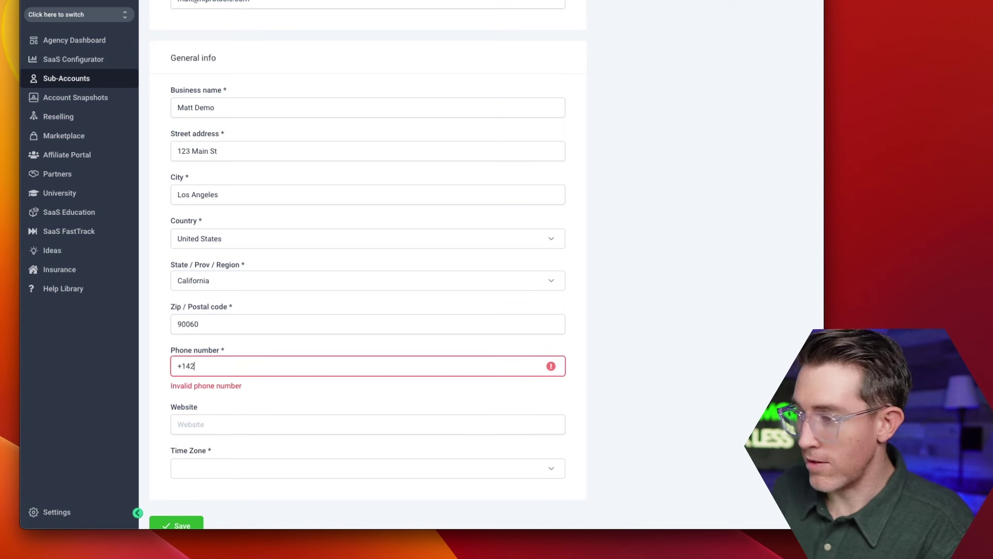
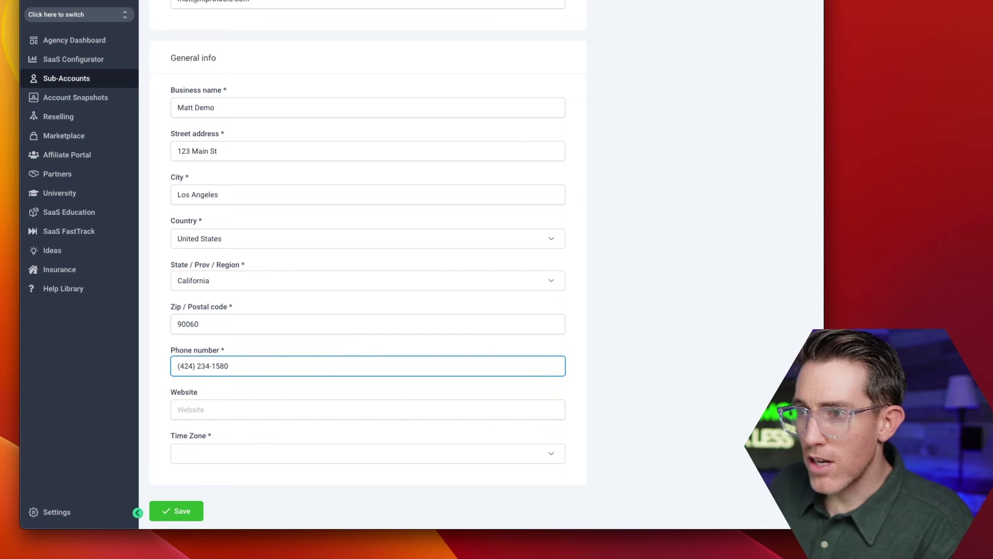
pyautogui.click(178, 409)
# Choose time zone GMT-08:00 America/Los_Angeles (PST) and save the new sub-account.
pyautogui.click(362, 453)
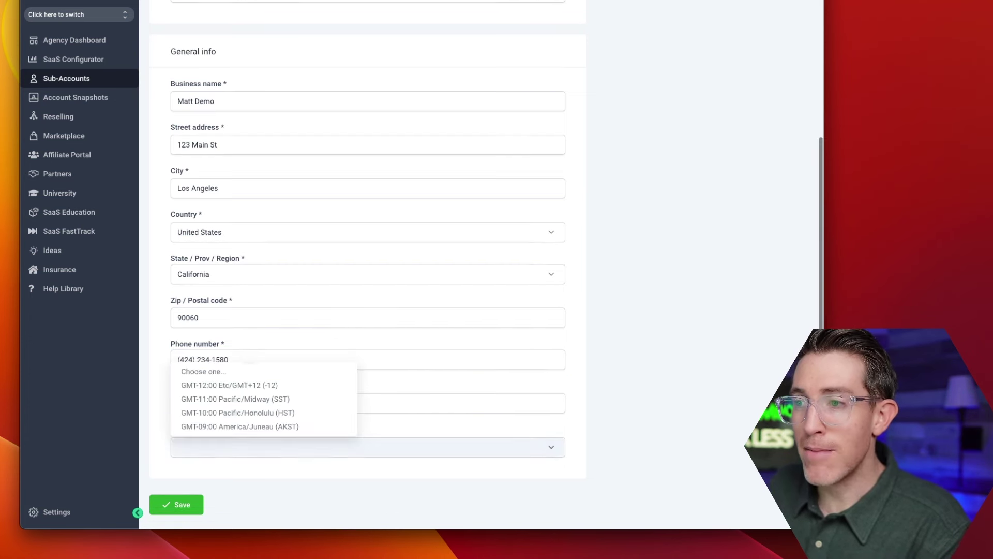
pyautogui.press('Down')
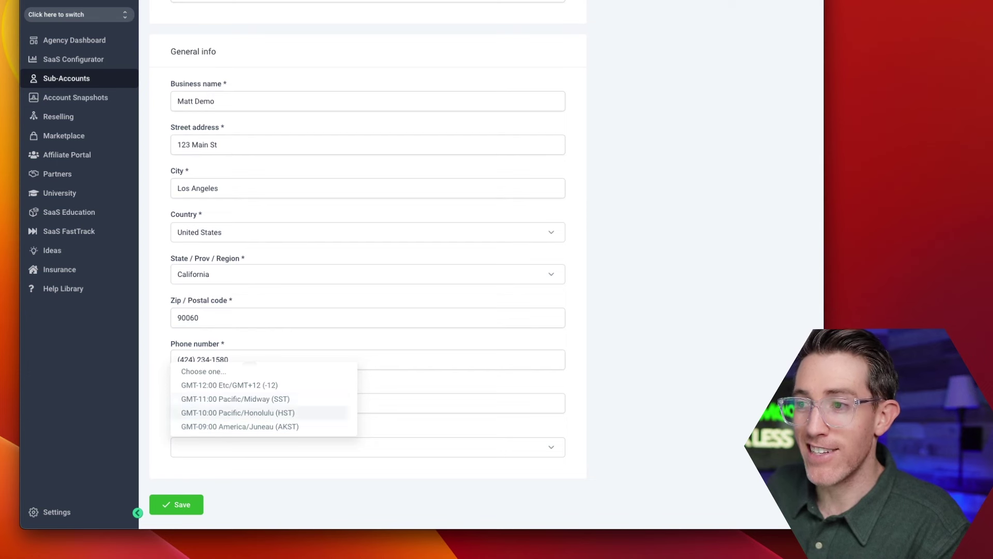
pyautogui.press('Down')
pyautogui.press('Down')
pyautogui.press('Down')
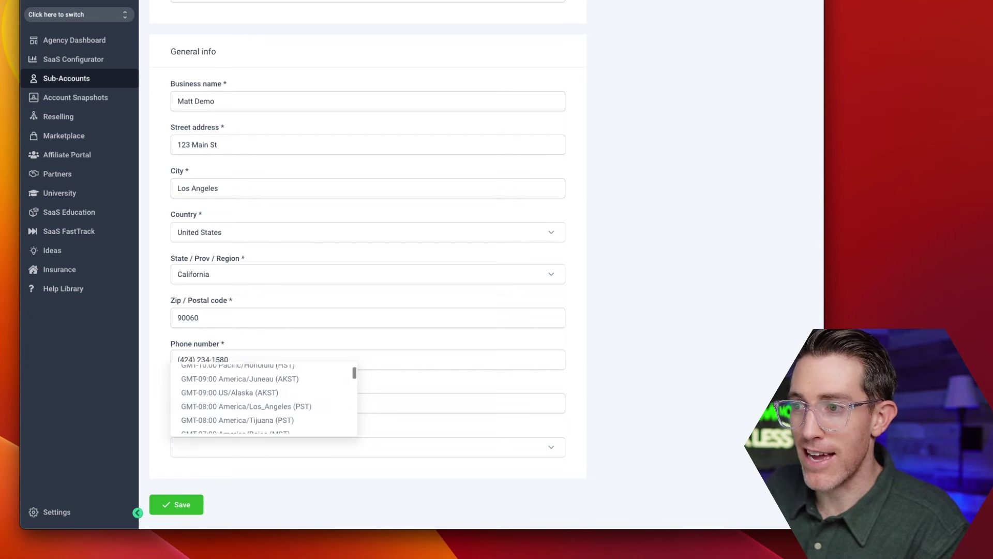
pyautogui.press('Return')
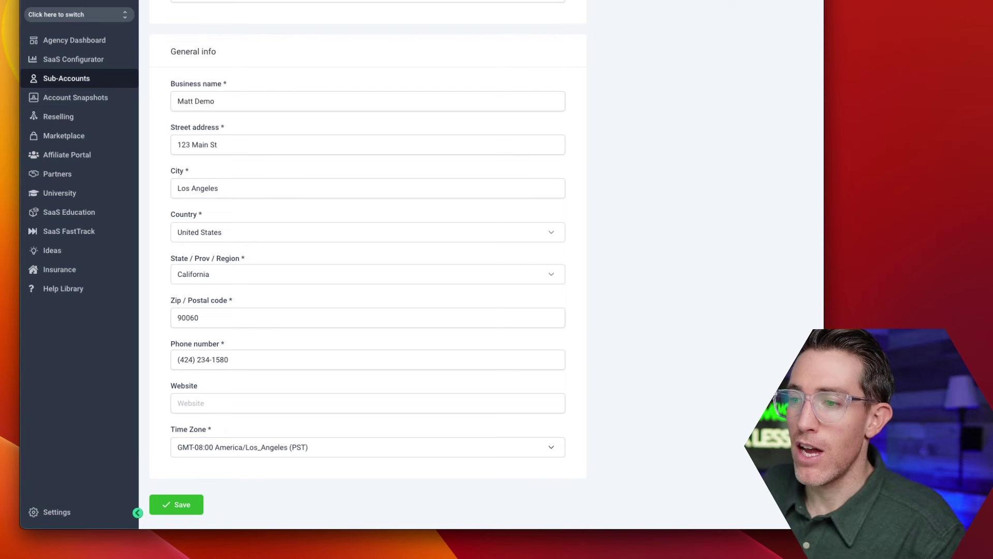
pyautogui.press('Return')
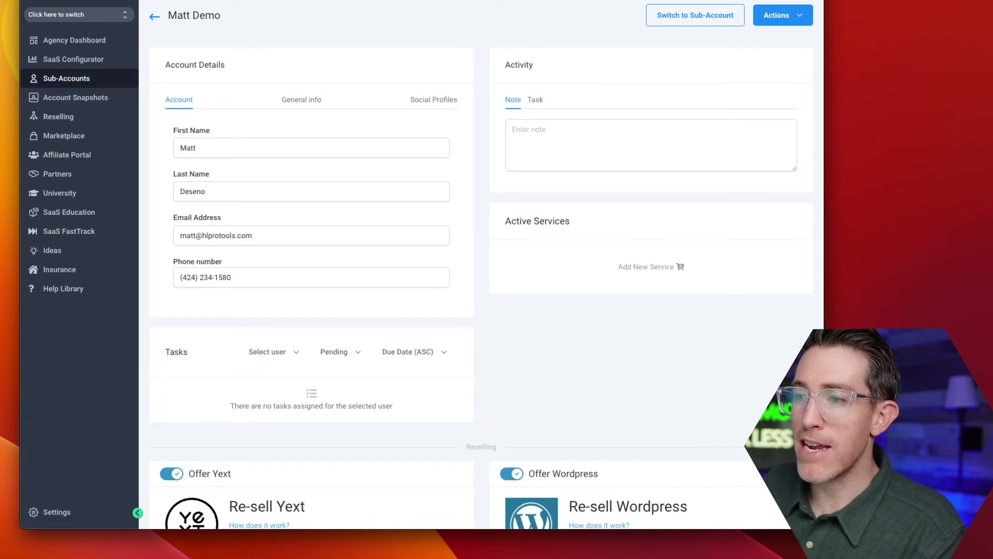
# Scroll through Matt Demo's Reselling and SaaS Mode sections, then back to the top.
pyautogui.scroll(-3, 481, 264)
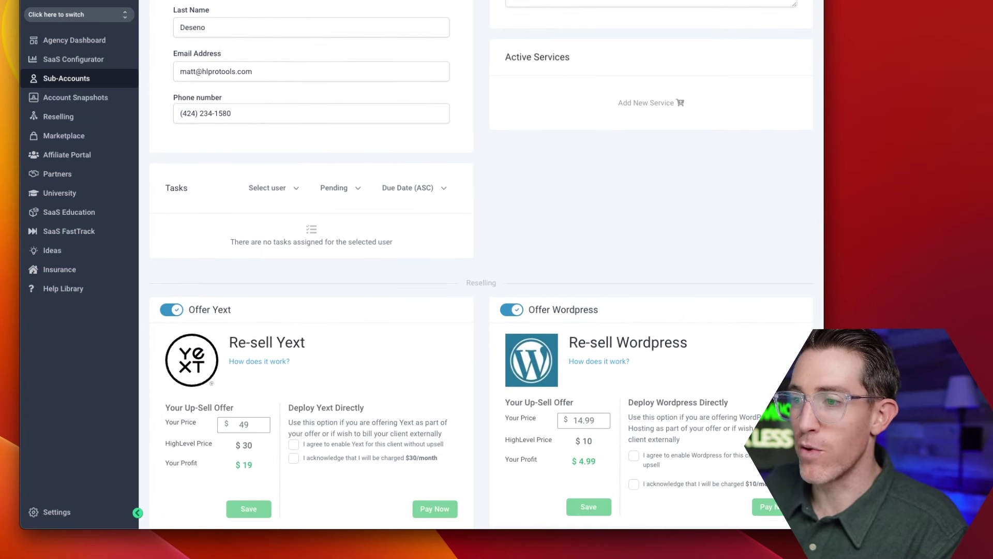
pyautogui.scroll(-3, 482, 264)
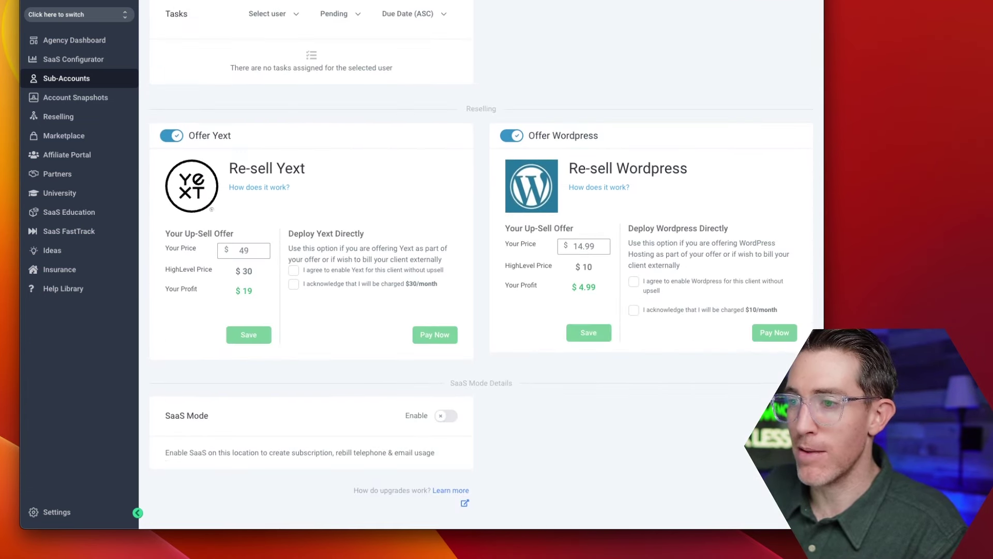
pyautogui.scroll(6, 481, 264)
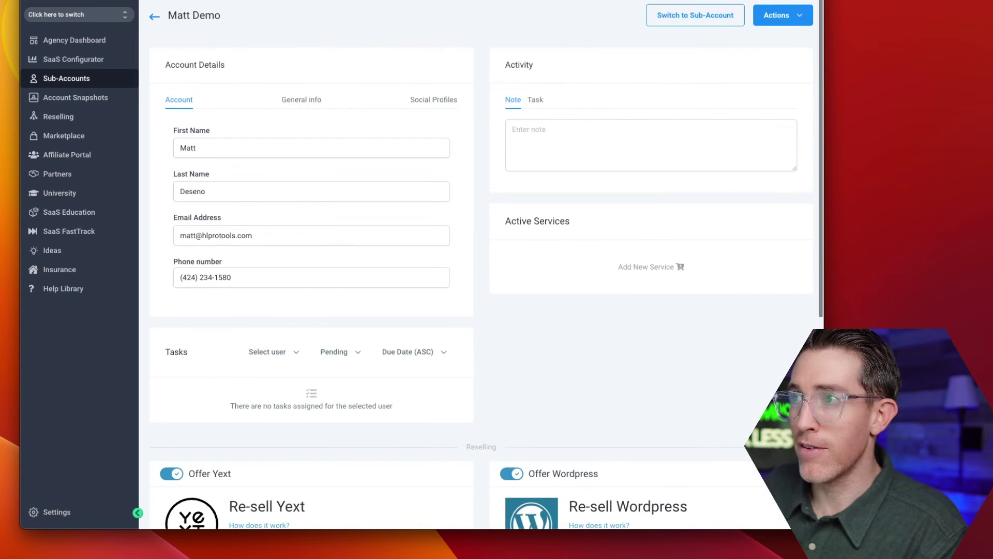
pyautogui.scroll(-6, 481, 264)
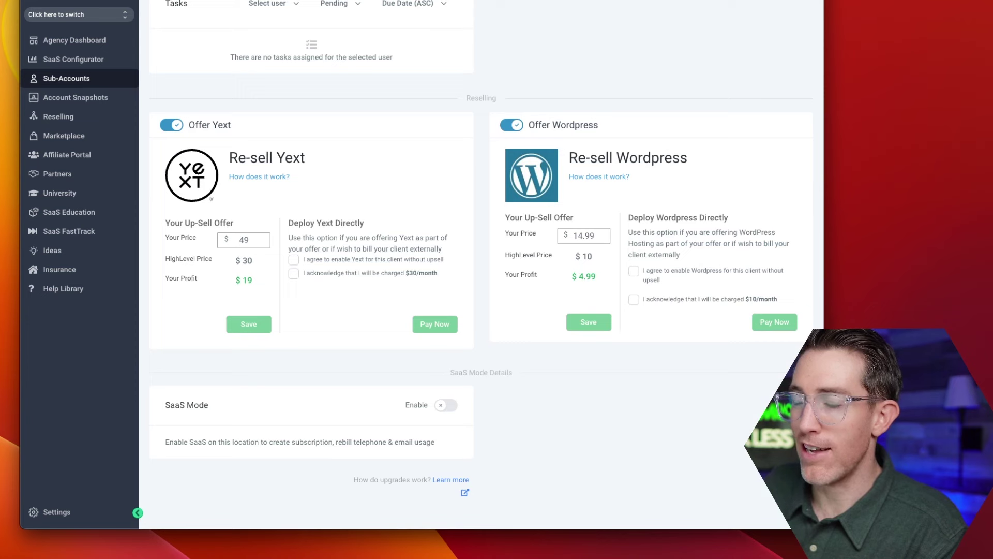
pyautogui.scroll(6, 481, 264)
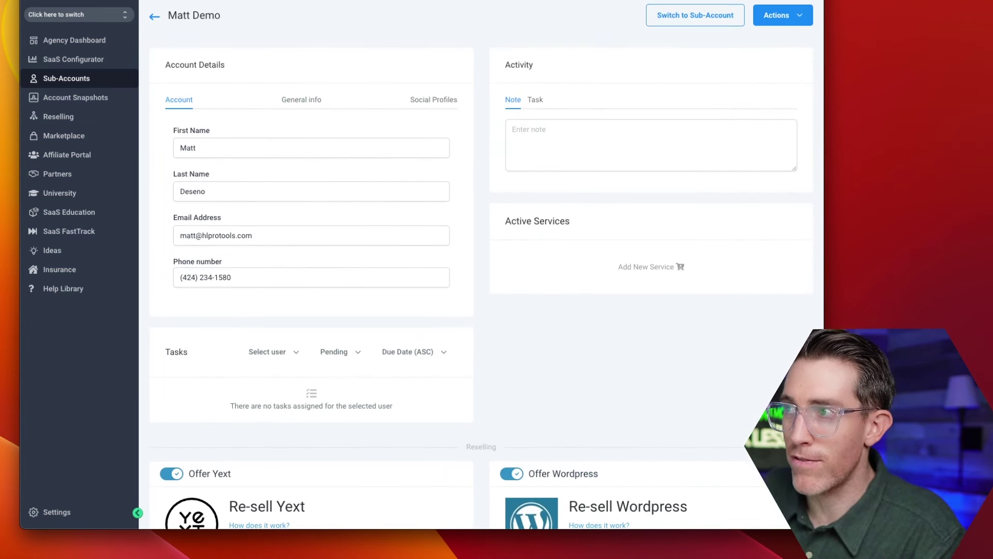
# Switch Matt Demo's Account Details to the Social Profiles tab and review its empty URL fields.
pyautogui.click(301, 99)
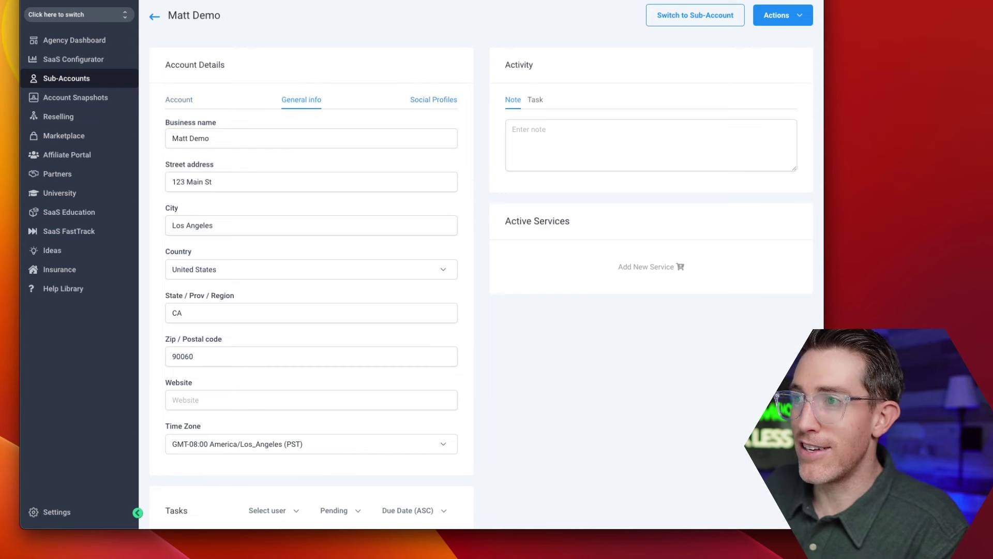
pyautogui.click(434, 99)
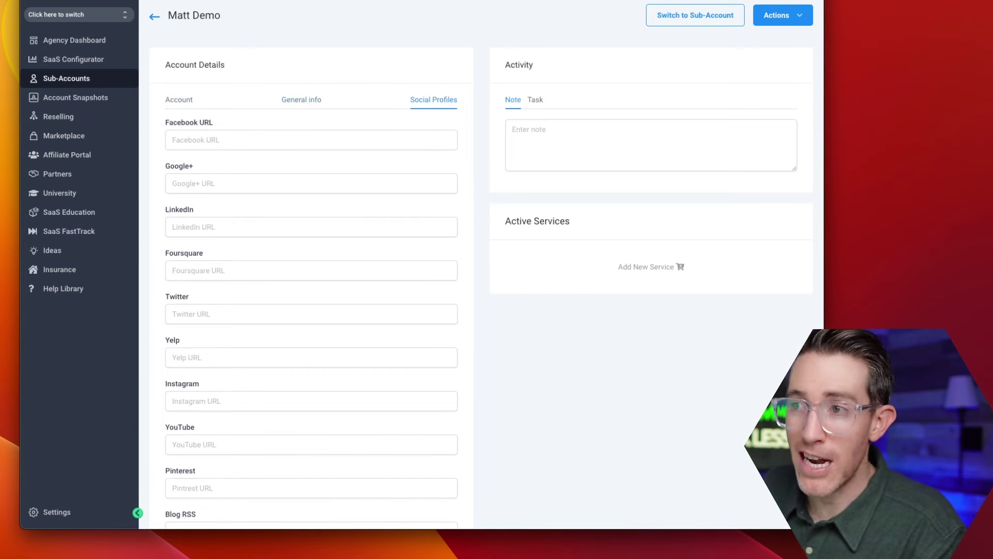
pyautogui.scroll(-5, 481, 258)
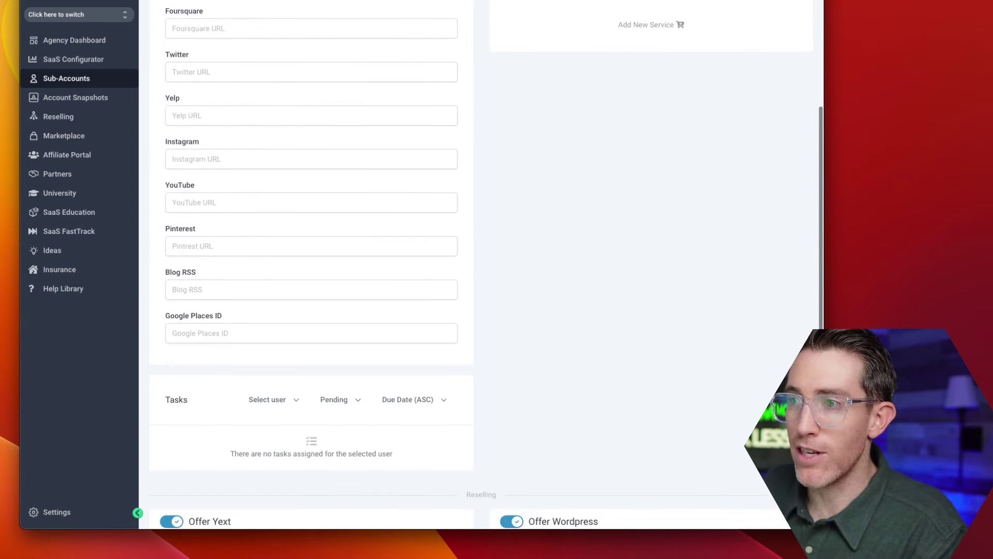
pyautogui.scroll(5, 481, 259)
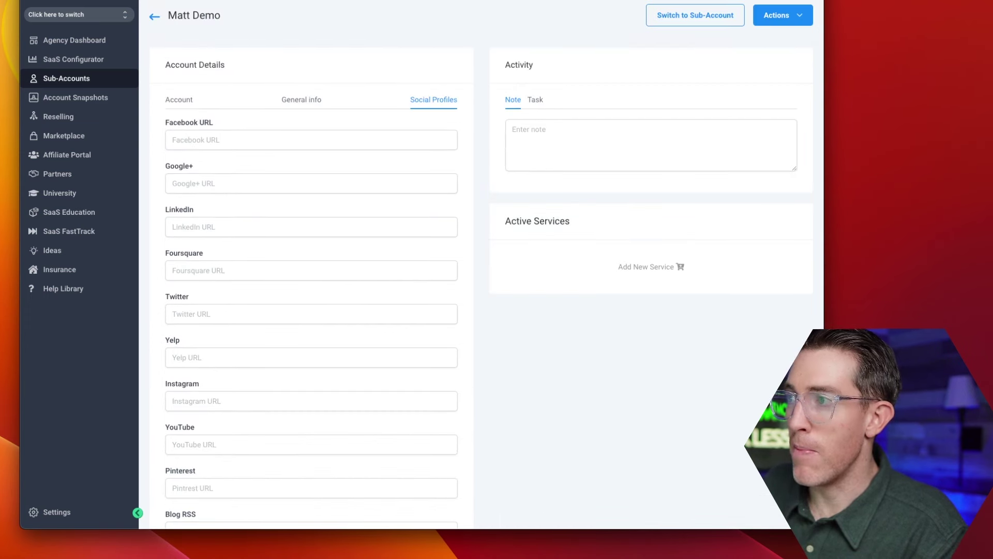
pyautogui.scroll(-3, 481, 258)
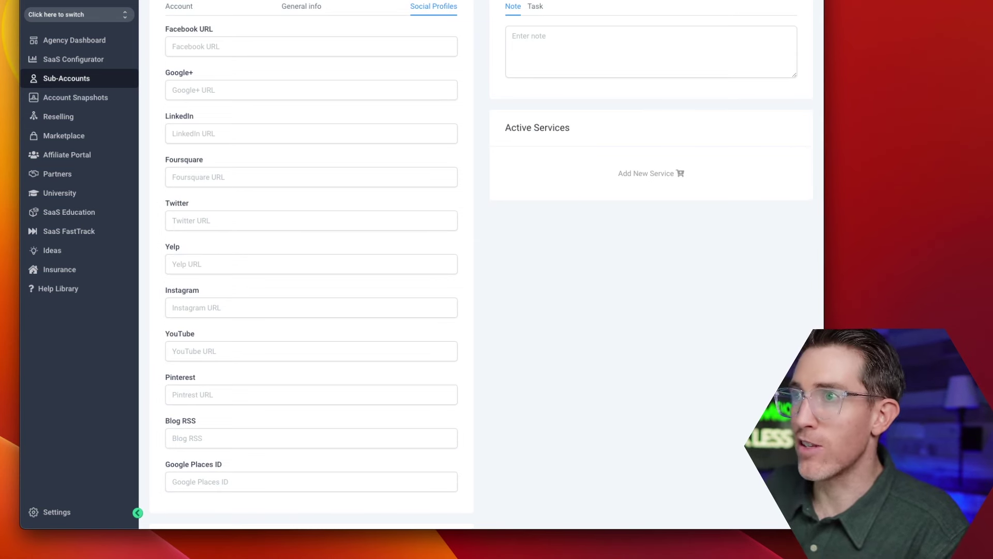
pyautogui.click(64, 135)
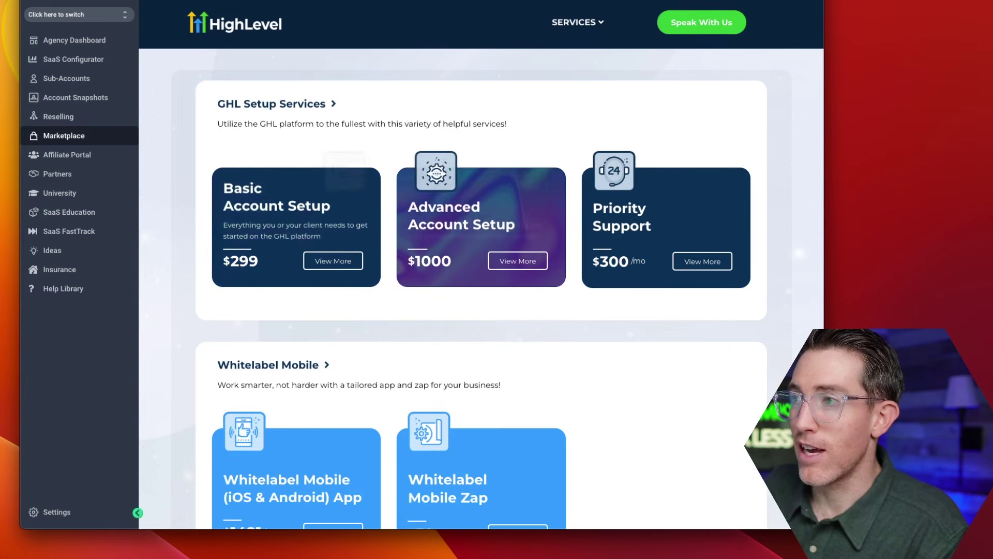
pyautogui.scroll(-3, 482, 290)
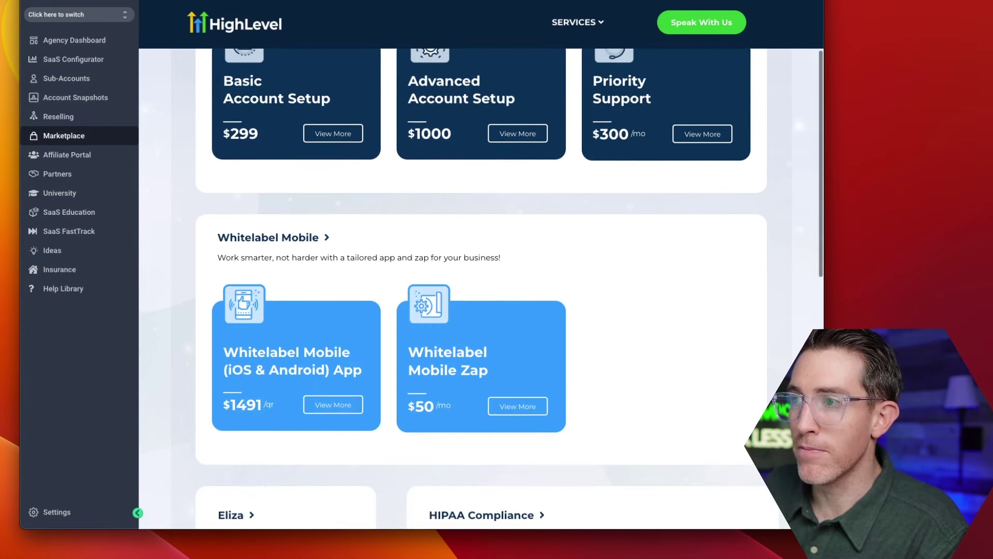
pyautogui.scroll(-5, 482, 290)
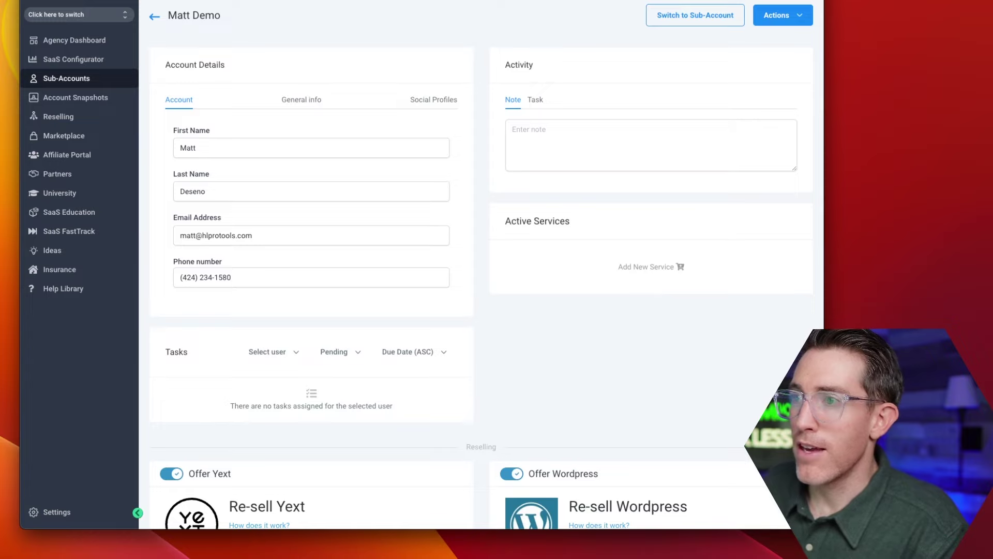
# Turn off the Offer Yext and Offer Wordpress reselling toggles for Matt Demo.
pyautogui.scroll(-5, 481, 290)
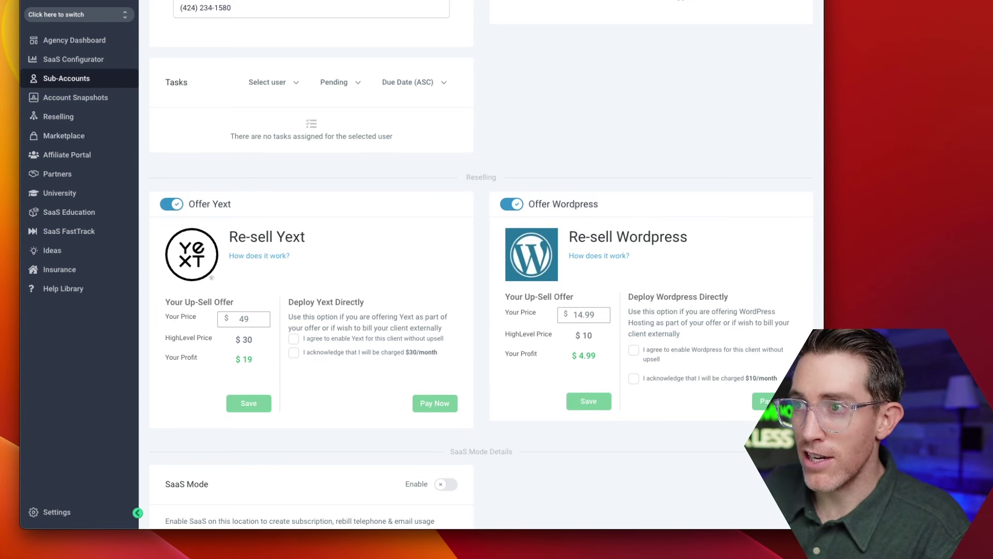
pyautogui.click(171, 203)
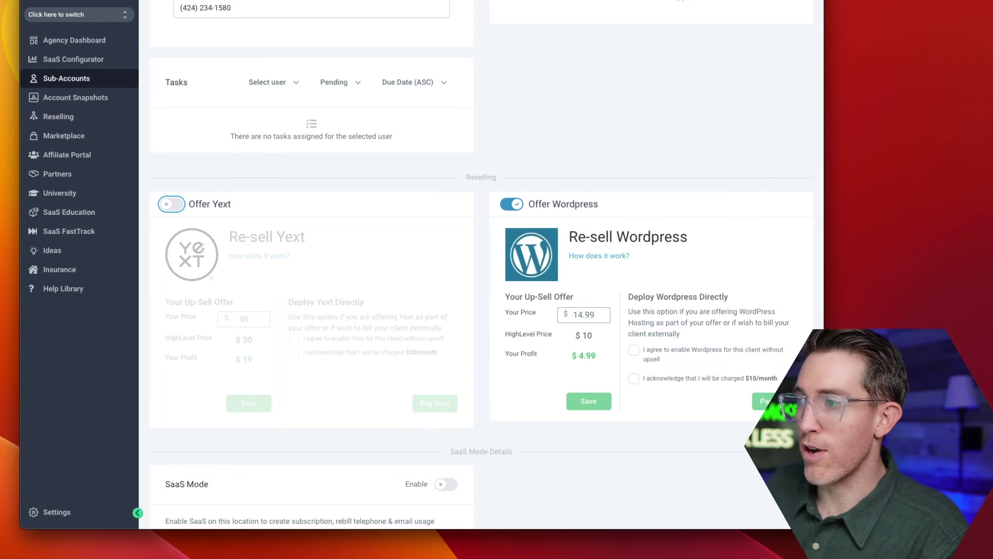
pyautogui.doubleClick(586, 336)
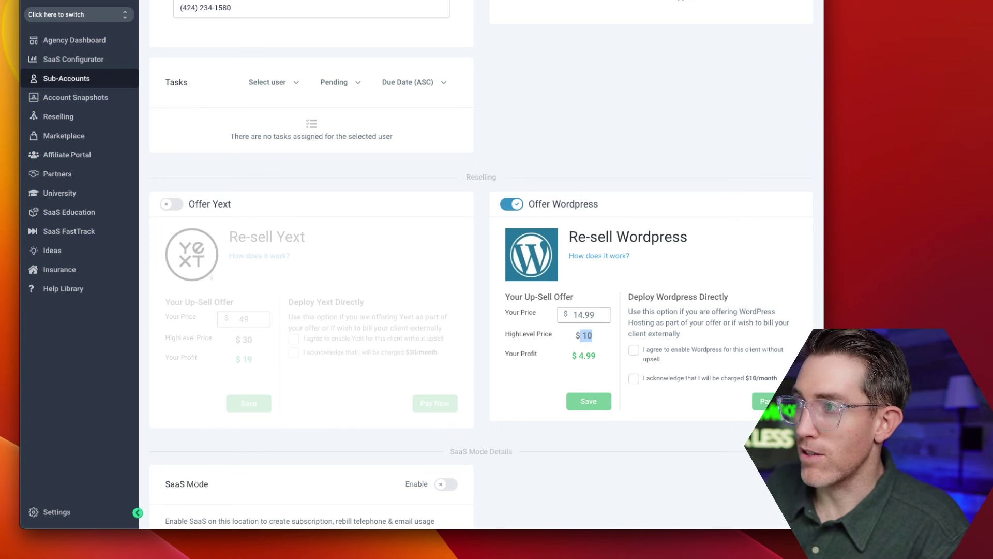
pyautogui.click(511, 203)
pyautogui.scroll(-2, 486, 264)
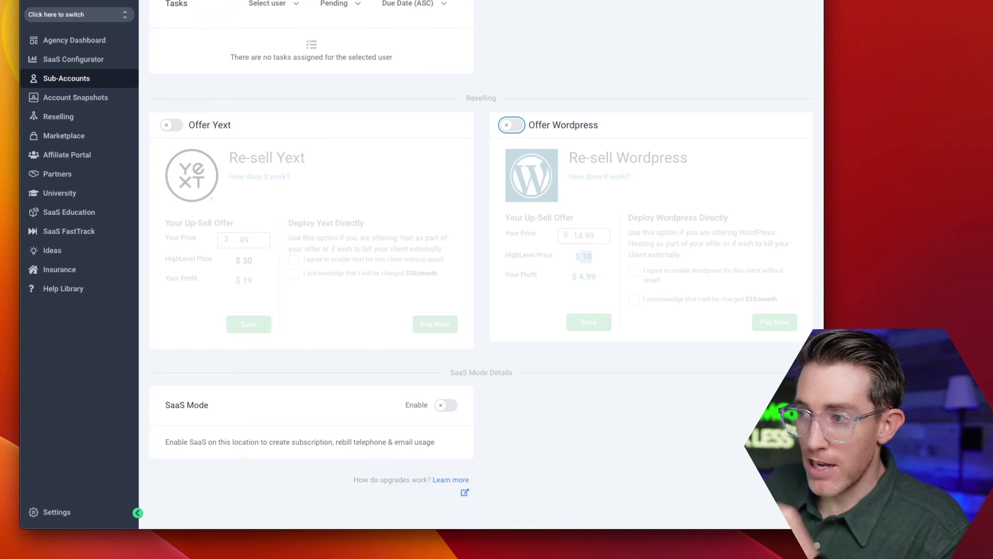
pyautogui.click(446, 405)
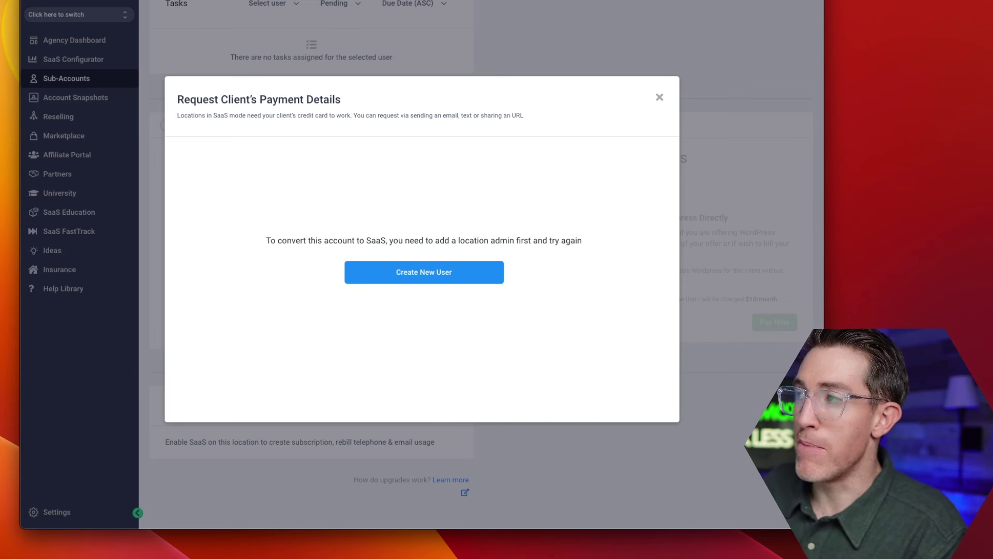
pyautogui.press('Escape')
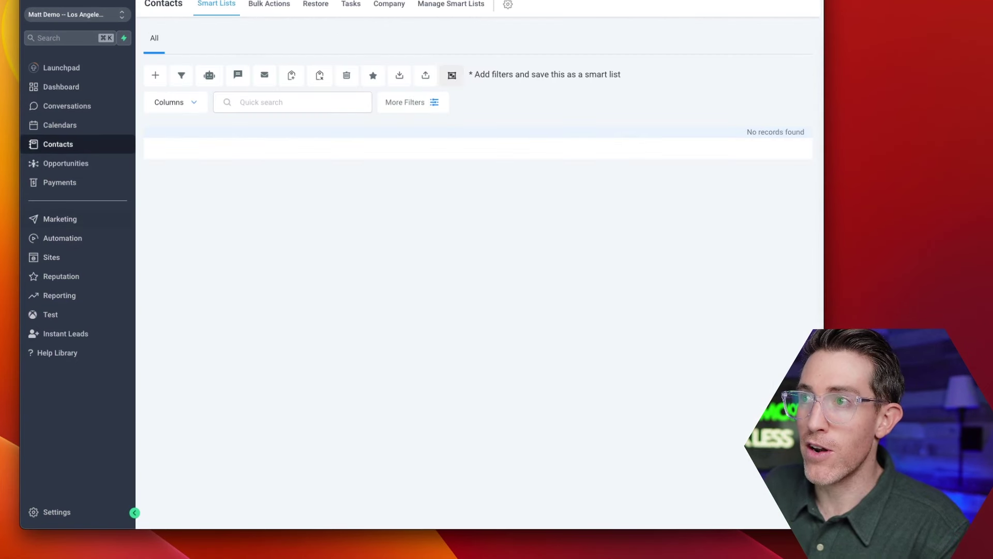
# View Matt Demo's empty Automation and Sites funnels pages, then open the sub-account switcher.
pyautogui.click(62, 238)
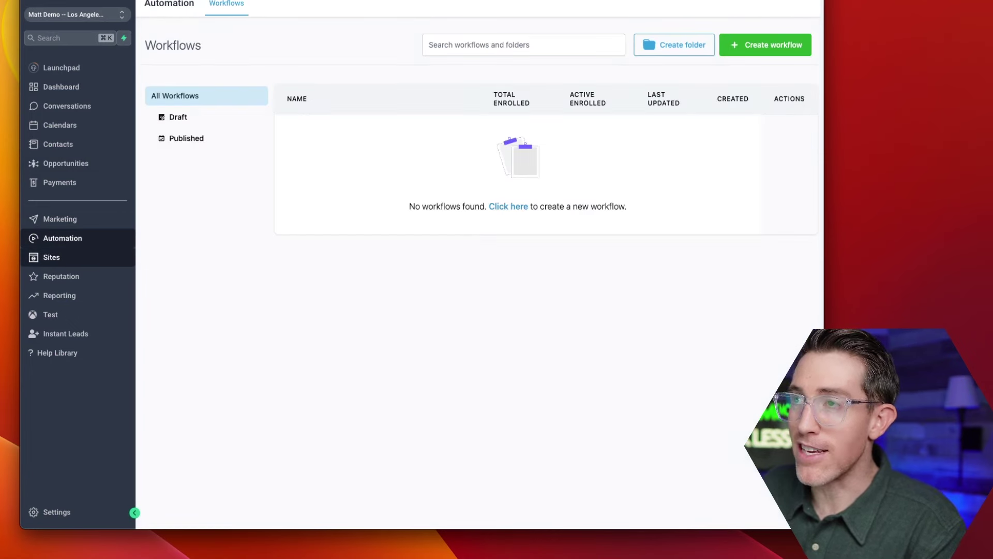
pyautogui.click(51, 258)
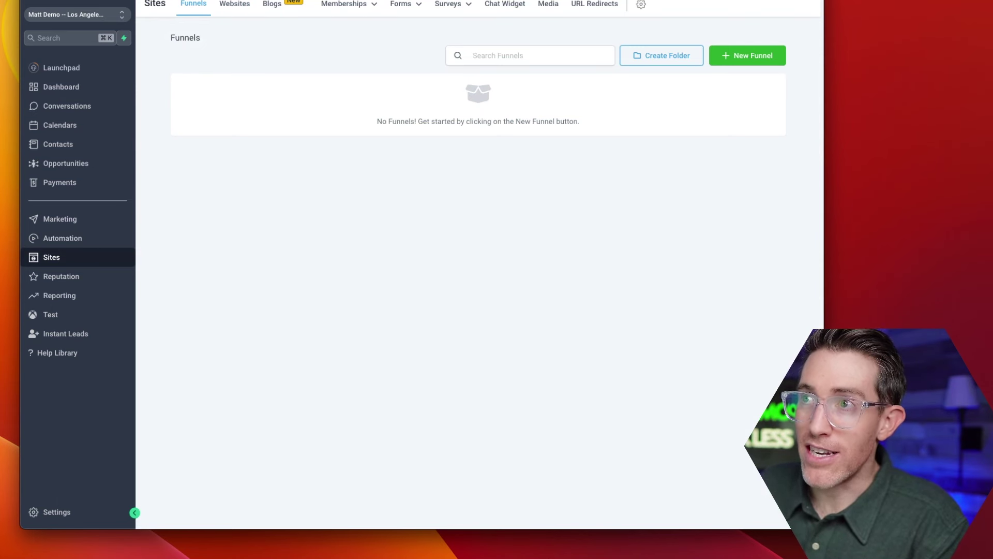
pyautogui.click(78, 15)
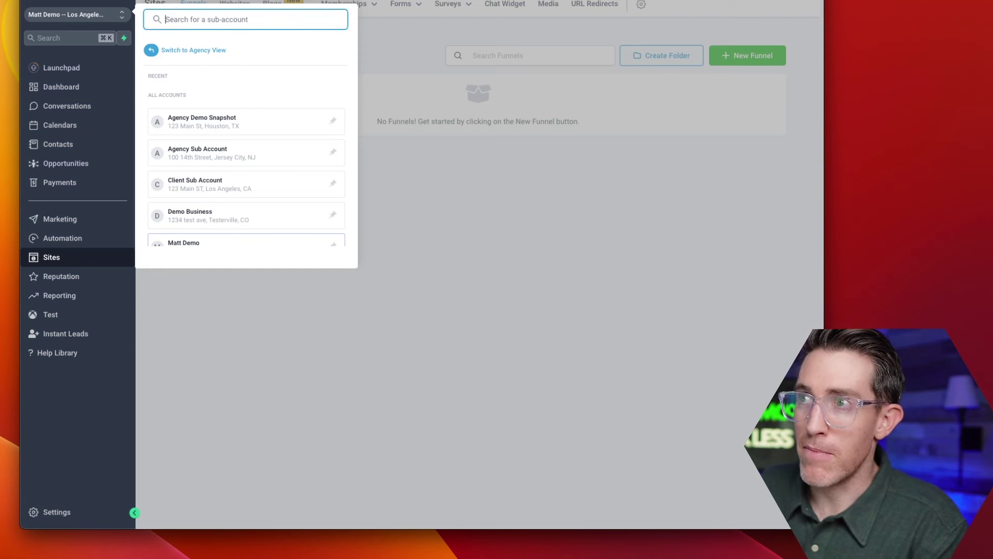
# Search the switcher for 'matt demo', then close it to return to Funnels.
pyautogui.write('matt de')
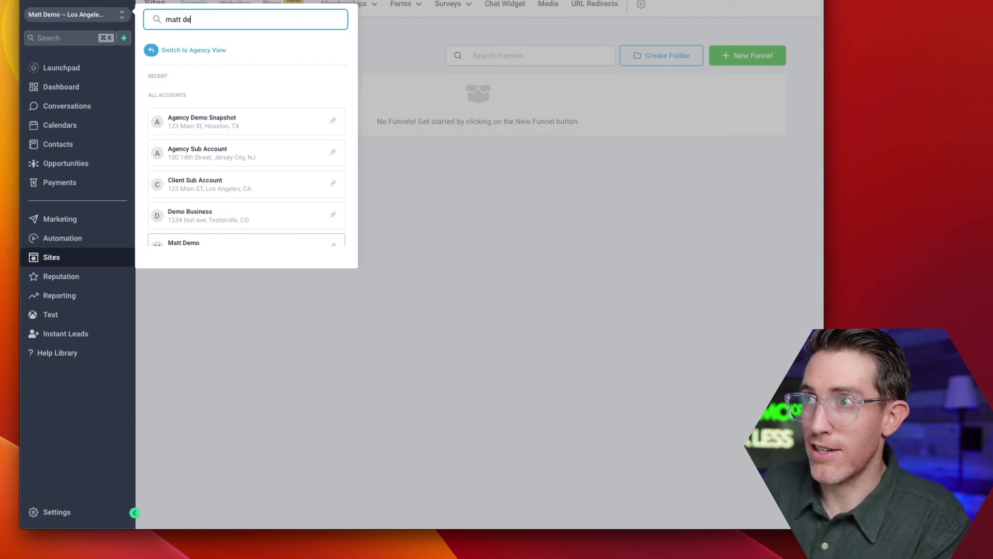
pyautogui.write('mo')
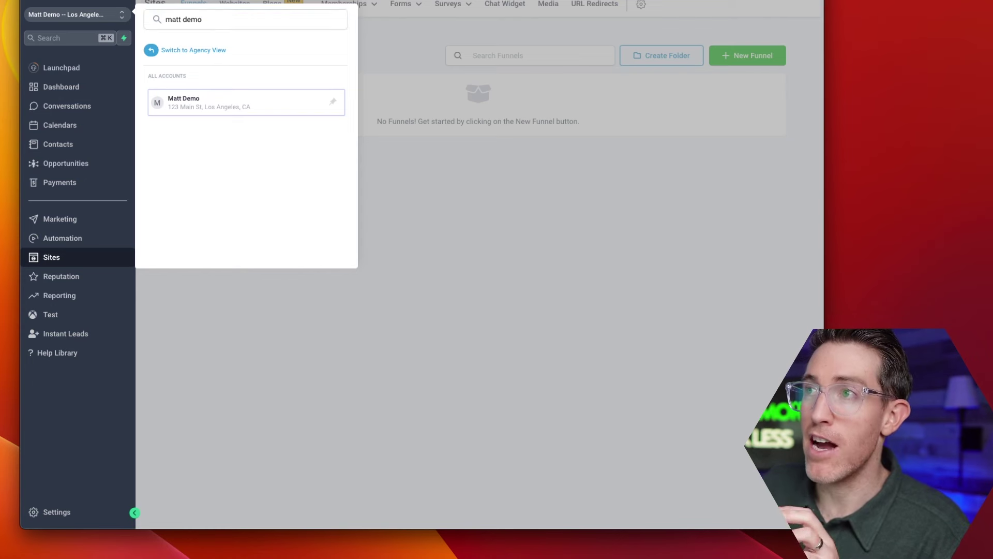
pyautogui.press('Escape')
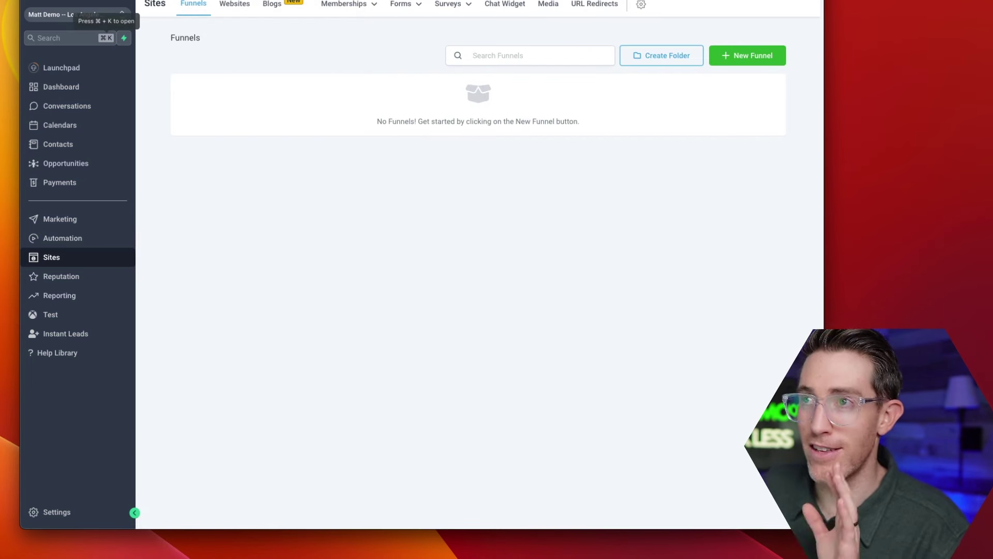